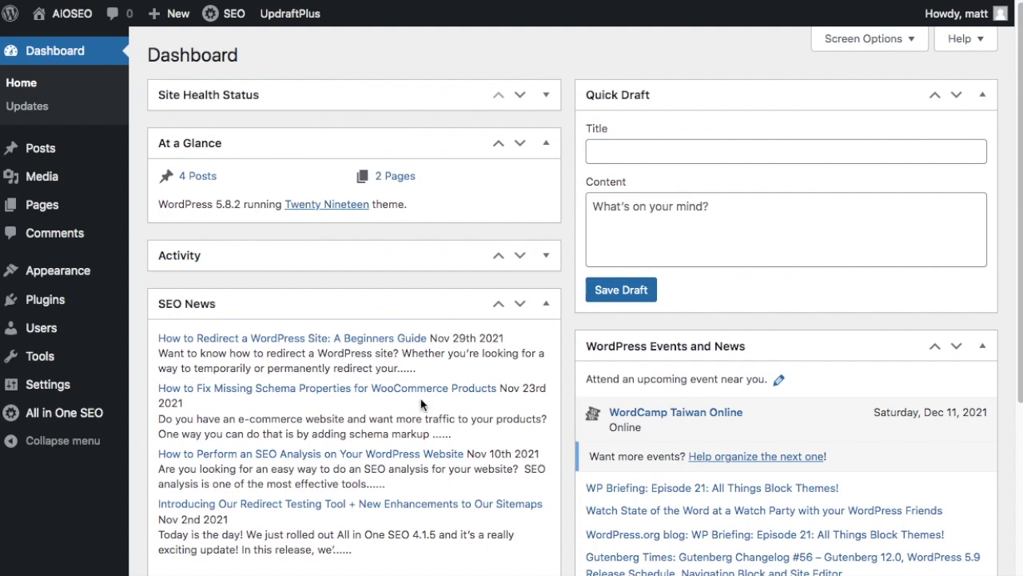
Open All in One SEO's Facebook social settings and toggle Open Graph Markup off and back on.
{"action": "mouse_move", "coordinate": [80, 422]}
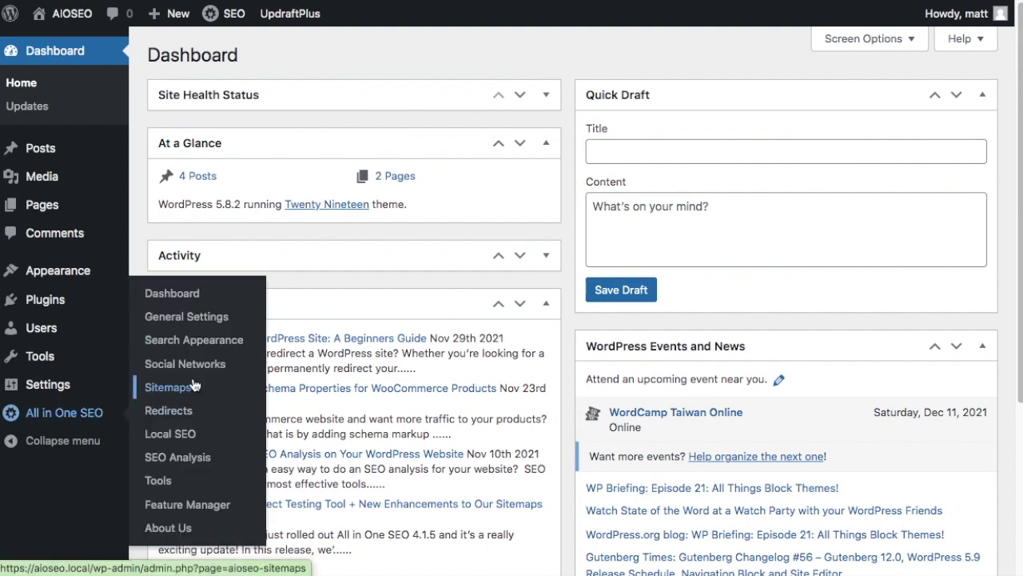
{"action": "left_click", "coordinate": [198, 366]}
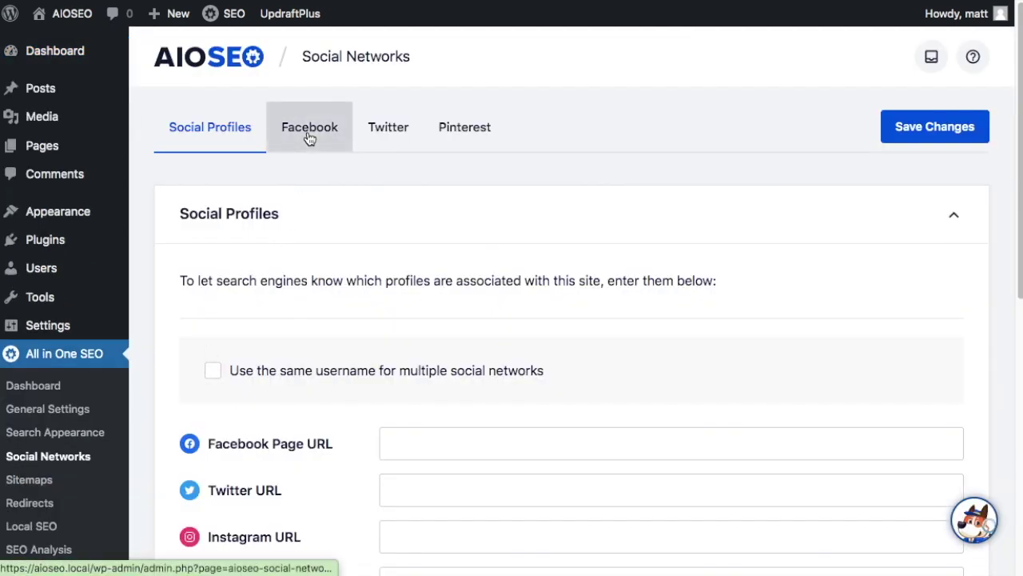
{"action": "left_click", "coordinate": [308, 137]}
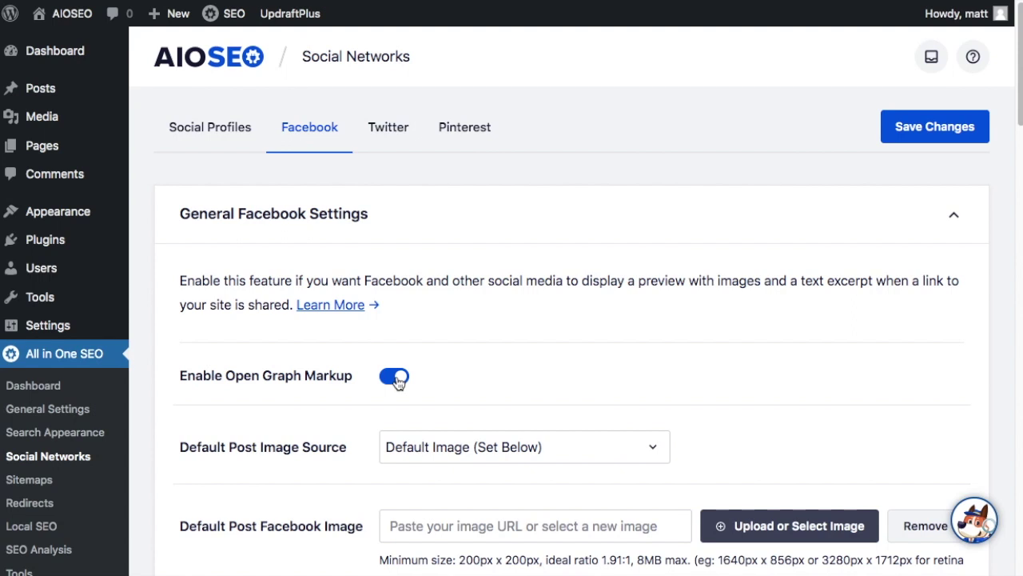
{"action": "left_click", "coordinate": [395, 376]}
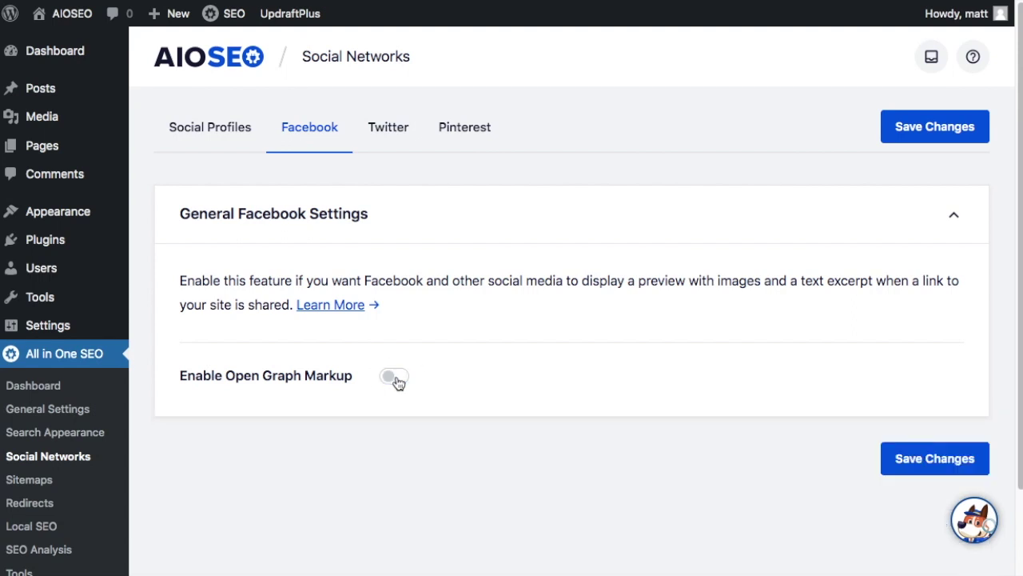
{"action": "left_click", "coordinate": [395, 377]}
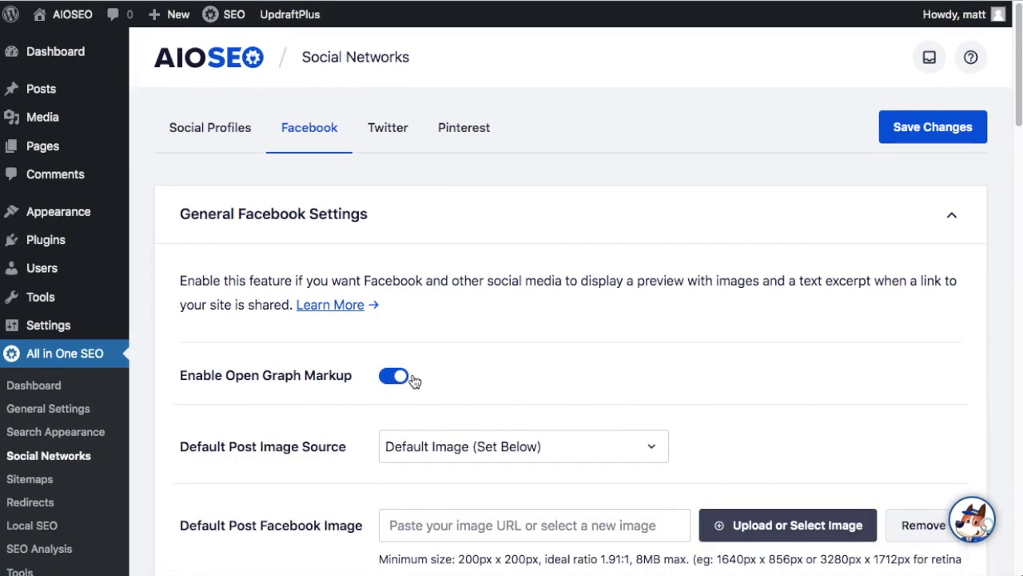
Set the Facebook Default Post Image Source to Featured Image.
{"action": "scroll", "coordinate": [413, 317], "scroll_direction": "down", "scroll_amount": 3}
{"action": "scroll", "coordinate": [308, 340], "scroll_direction": "down", "scroll_amount": 2}
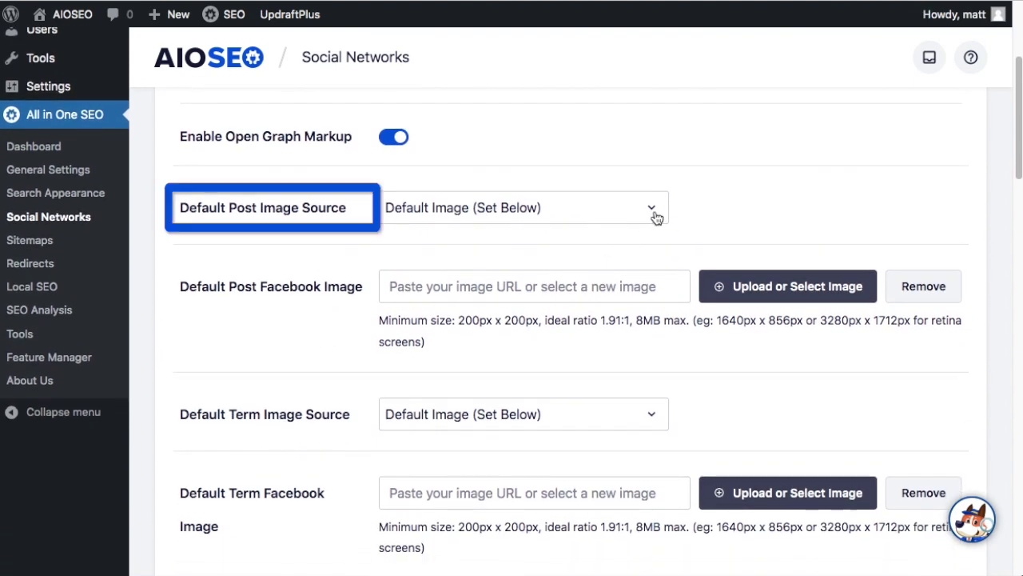
{"action": "left_click", "coordinate": [652, 212]}
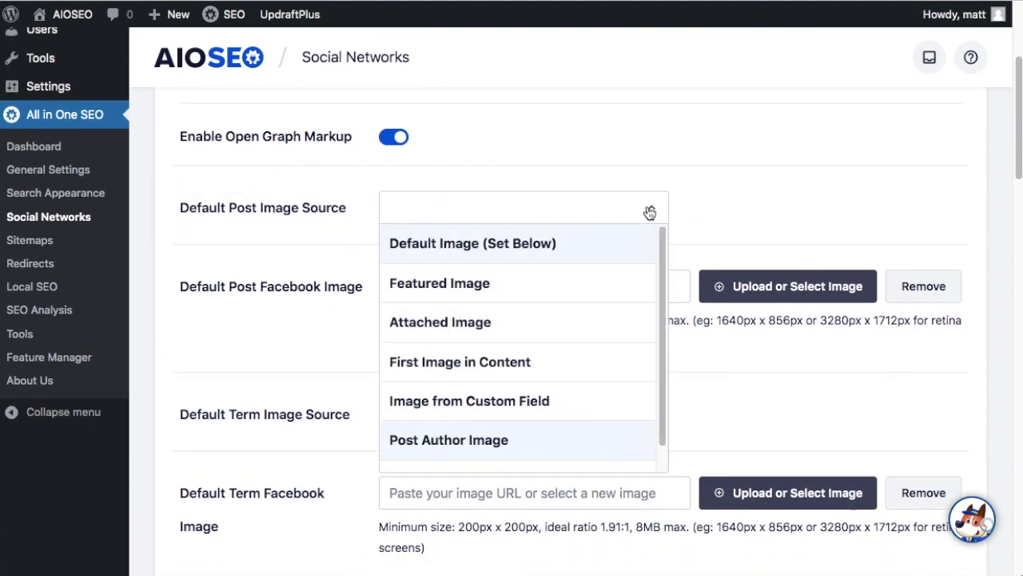
{"action": "left_click", "coordinate": [462, 252]}
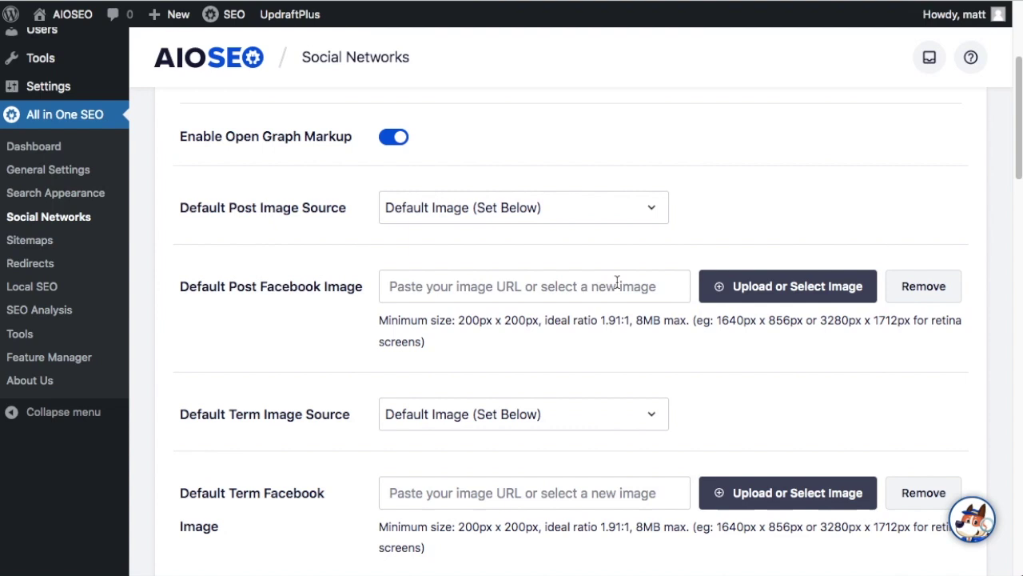
{"action": "left_click", "coordinate": [652, 212]}
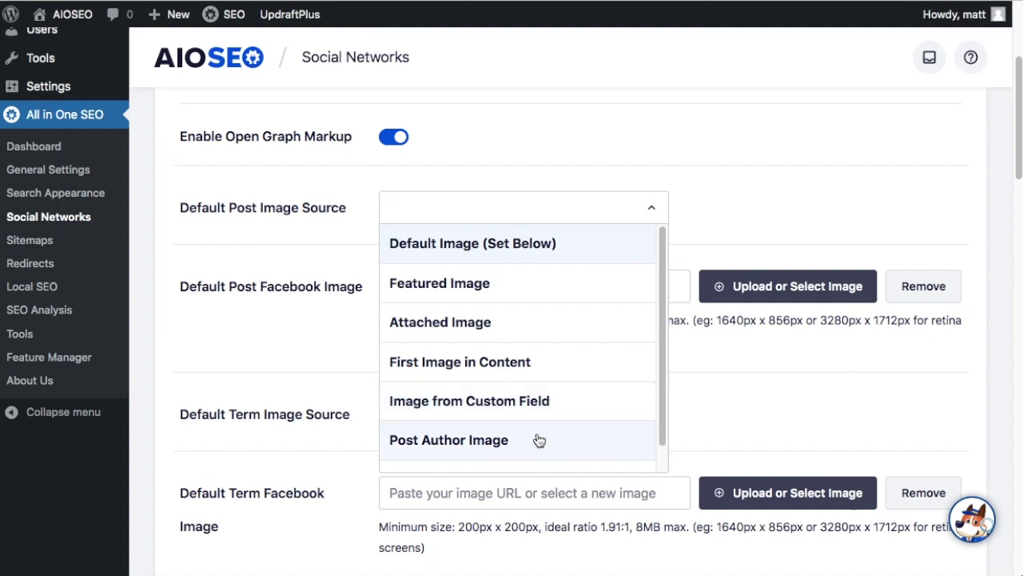
{"action": "scroll", "coordinate": [540, 436], "scroll_direction": "down", "scroll_amount": 3}
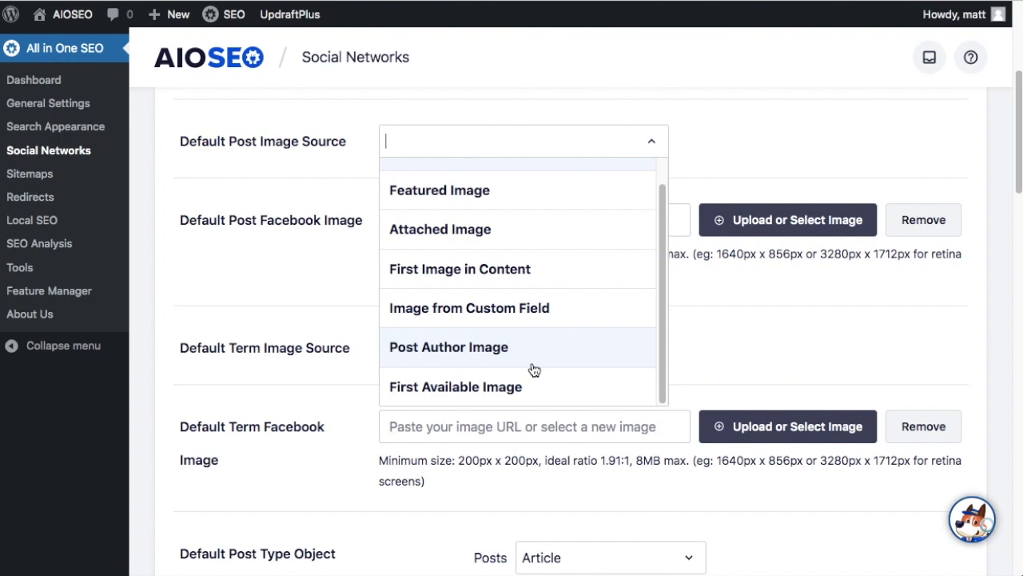
{"action": "scroll", "coordinate": [534, 370], "scroll_direction": "up", "scroll_amount": 1}
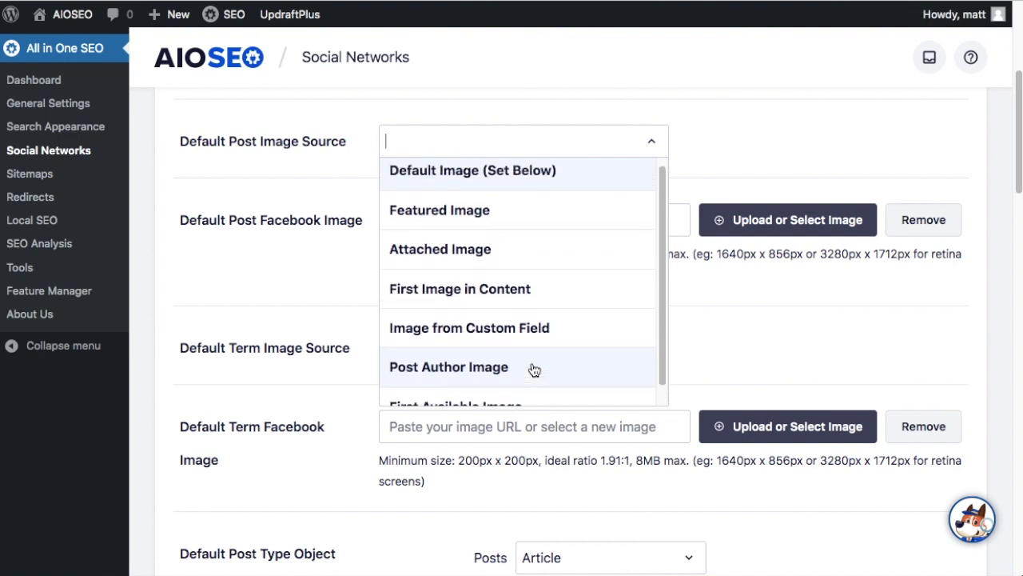
{"action": "scroll", "coordinate": [533, 367], "scroll_direction": "up", "scroll_amount": 1}
{"action": "left_click", "coordinate": [507, 231]}
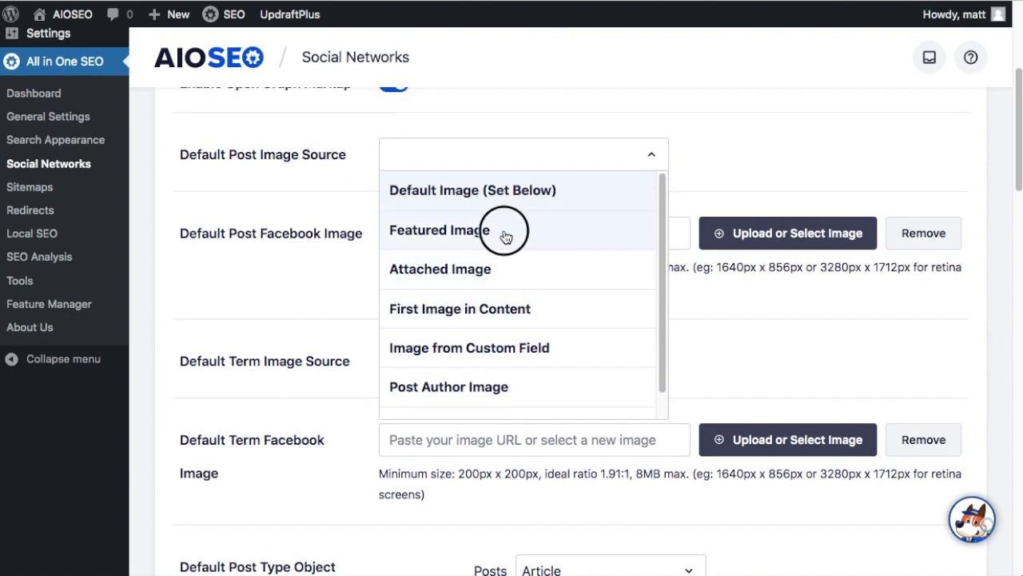
Choose the AIOSEO logo from the Media Library as the Default Post Facebook Image.
{"action": "scroll", "coordinate": [701, 176], "scroll_direction": "up", "scroll_amount": 3}
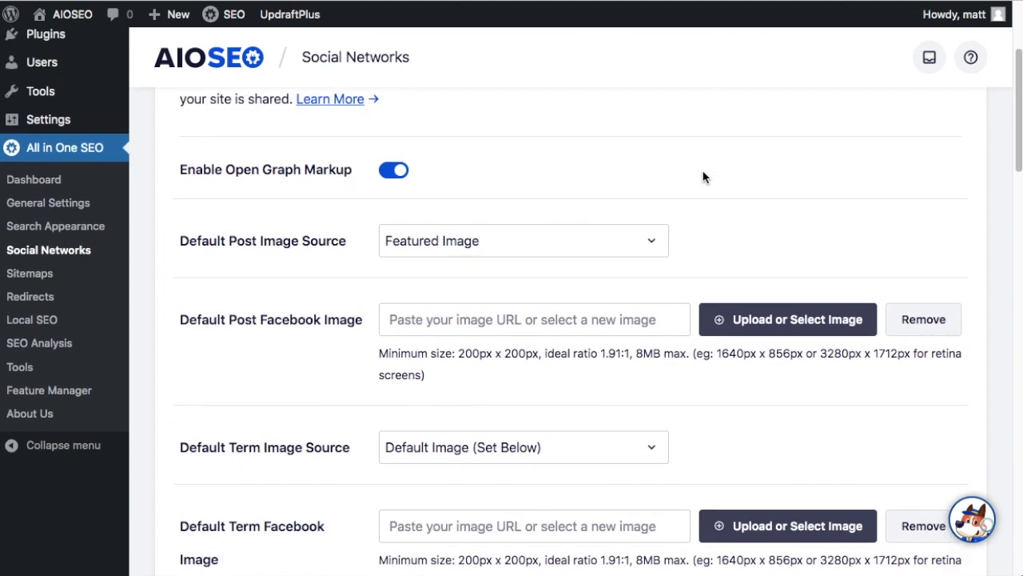
{"action": "scroll", "coordinate": [702, 204], "scroll_direction": "up", "scroll_amount": 1}
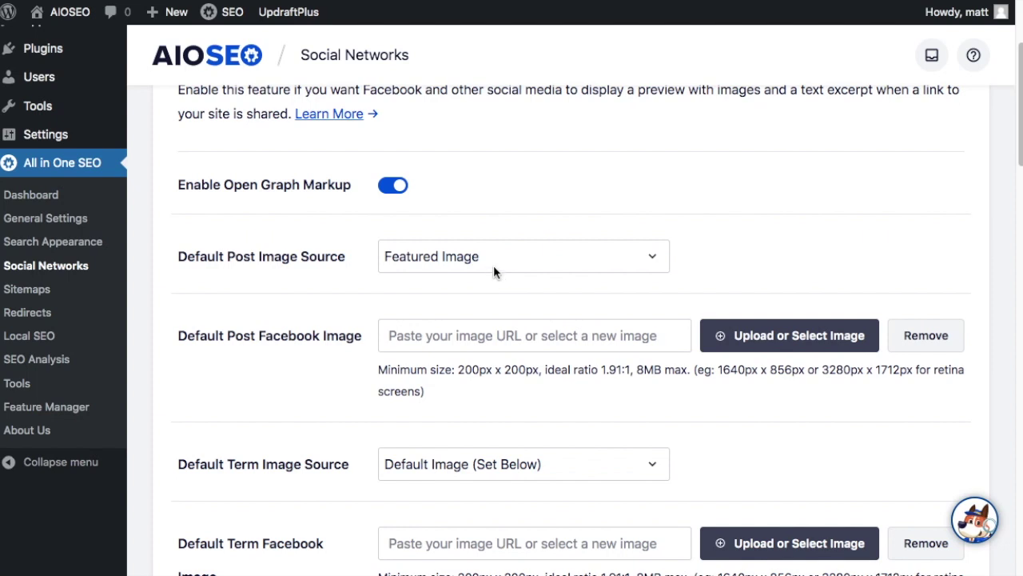
{"action": "left_click", "coordinate": [743, 343]}
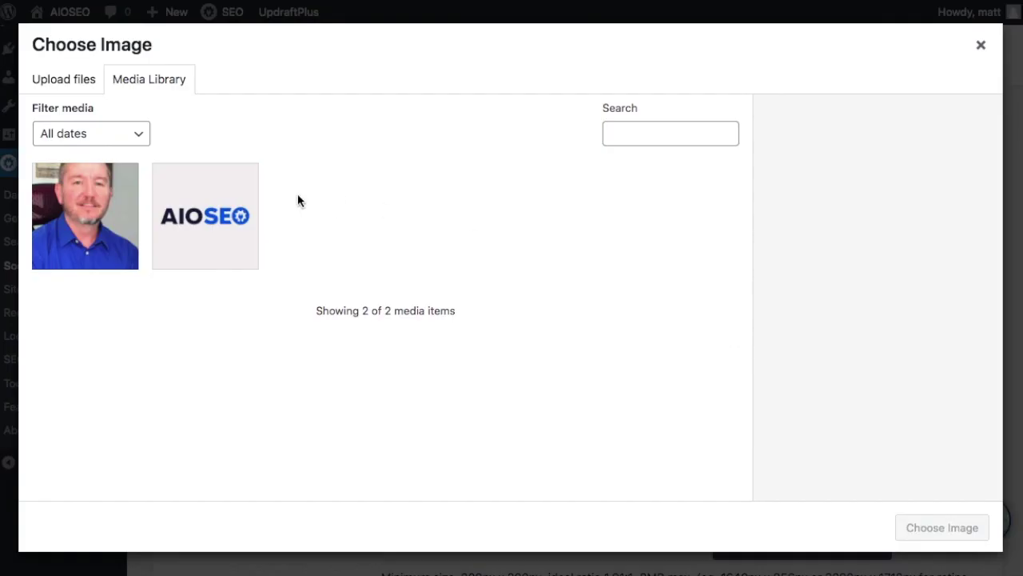
{"action": "left_click", "coordinate": [194, 226]}
{"action": "left_click", "coordinate": [914, 528]}
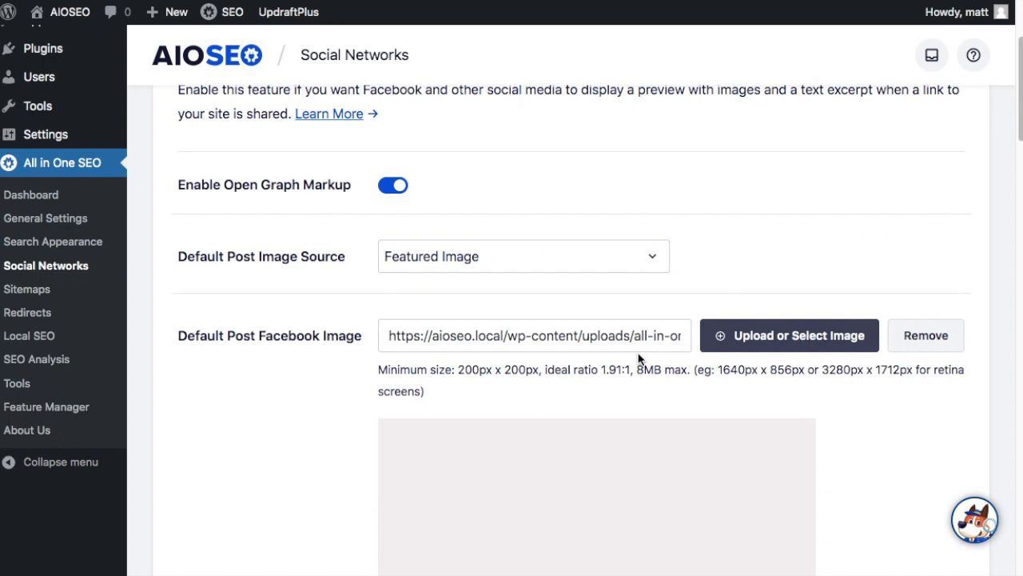
Save the Facebook settings with the Featured Image source and AIOSEO default image.
{"action": "scroll", "coordinate": [695, 357], "scroll_direction": "down", "scroll_amount": 6}
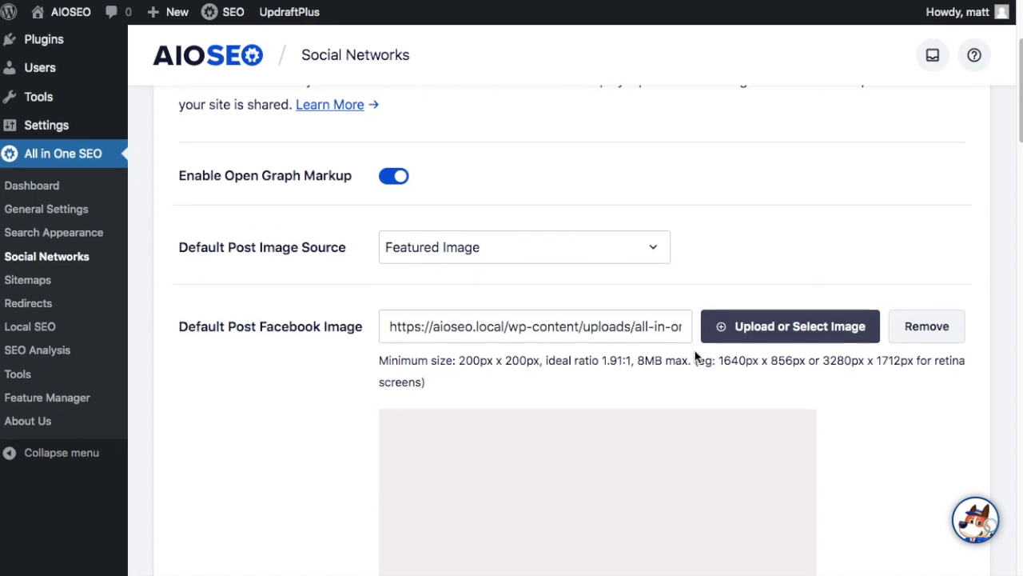
{"action": "scroll", "coordinate": [694, 356], "scroll_direction": "down", "scroll_amount": 3}
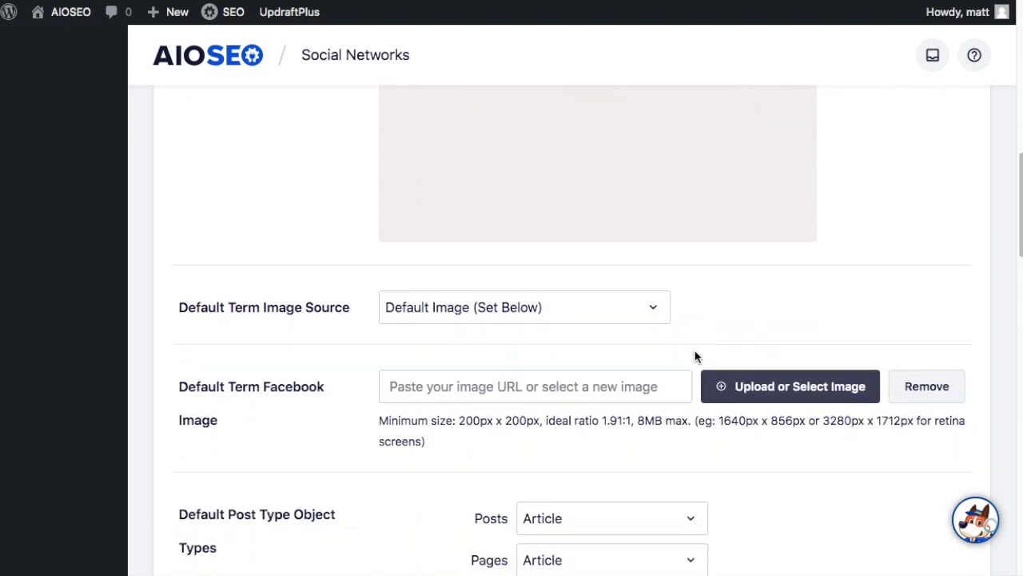
{"action": "scroll", "coordinate": [694, 357], "scroll_direction": "down", "scroll_amount": 6}
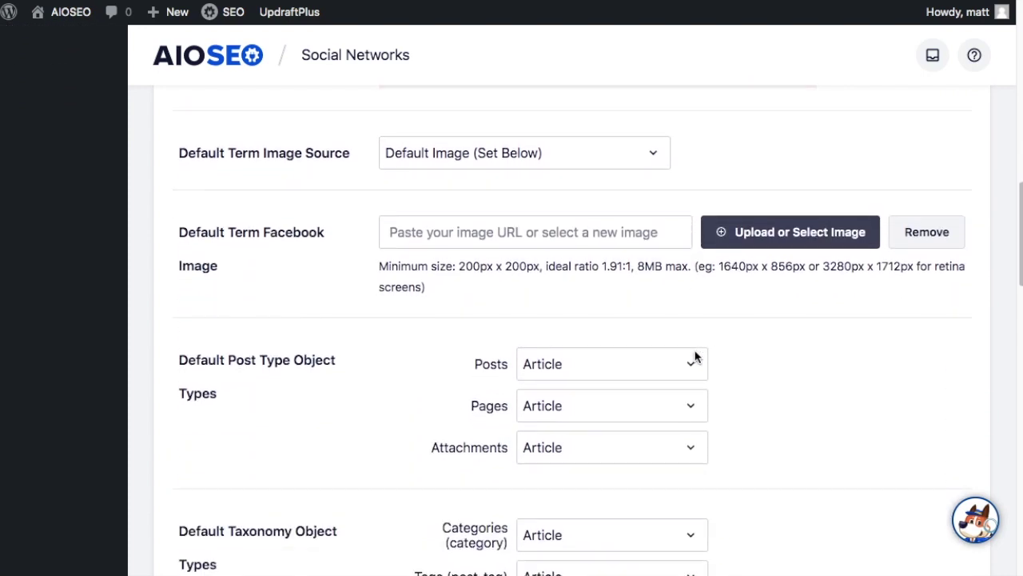
{"action": "scroll", "coordinate": [694, 357], "scroll_direction": "down", "scroll_amount": 10}
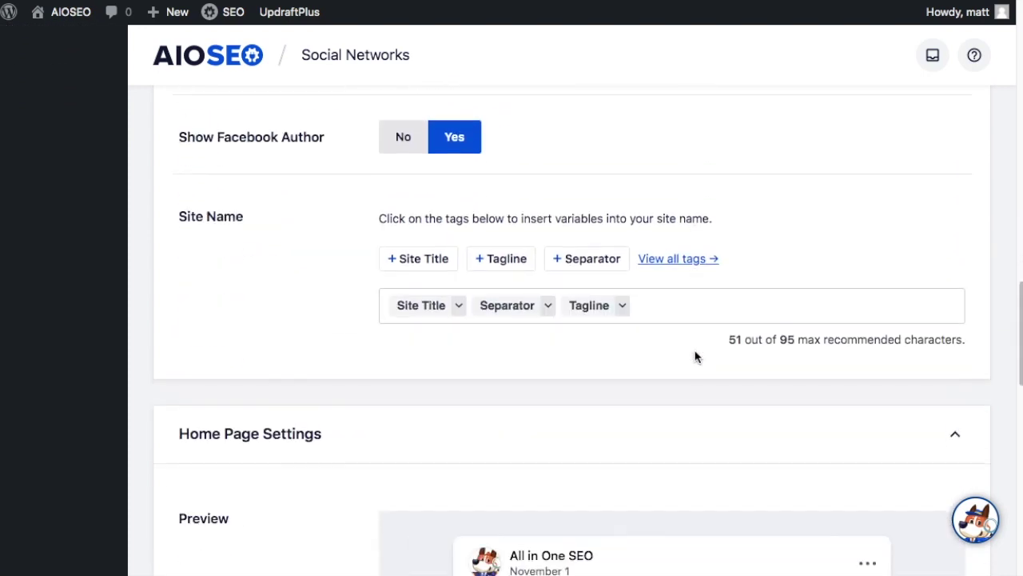
{"action": "scroll", "coordinate": [694, 352], "scroll_direction": "down", "scroll_amount": 5}
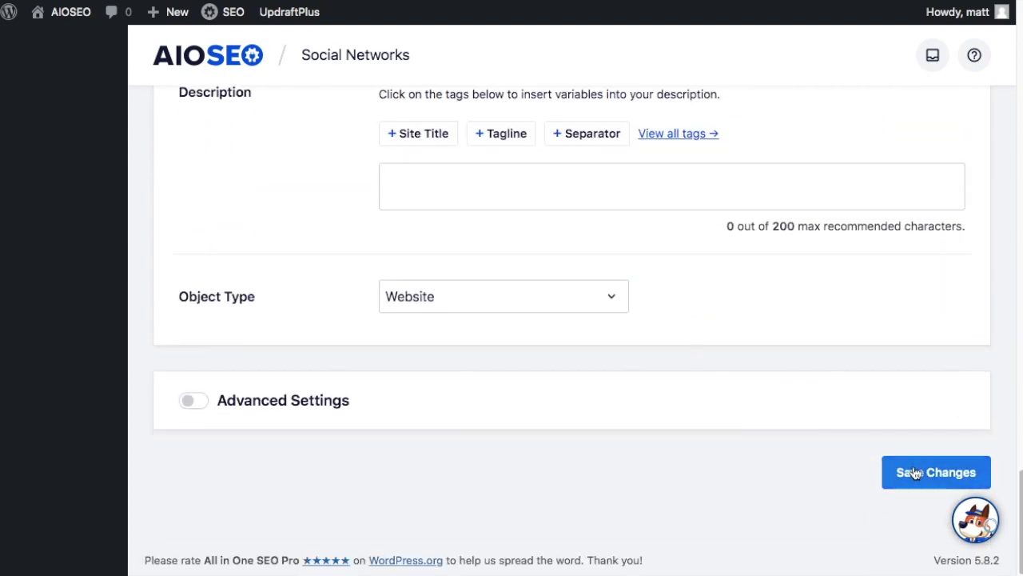
{"action": "left_click", "coordinate": [915, 472]}
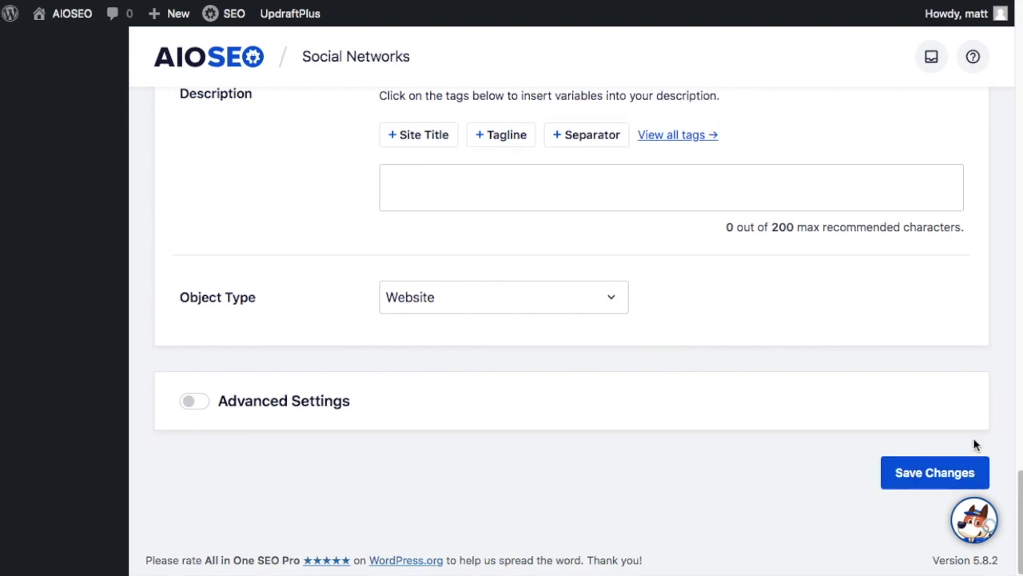
{"action": "scroll", "coordinate": [681, 354], "scroll_direction": "up", "scroll_amount": 15}
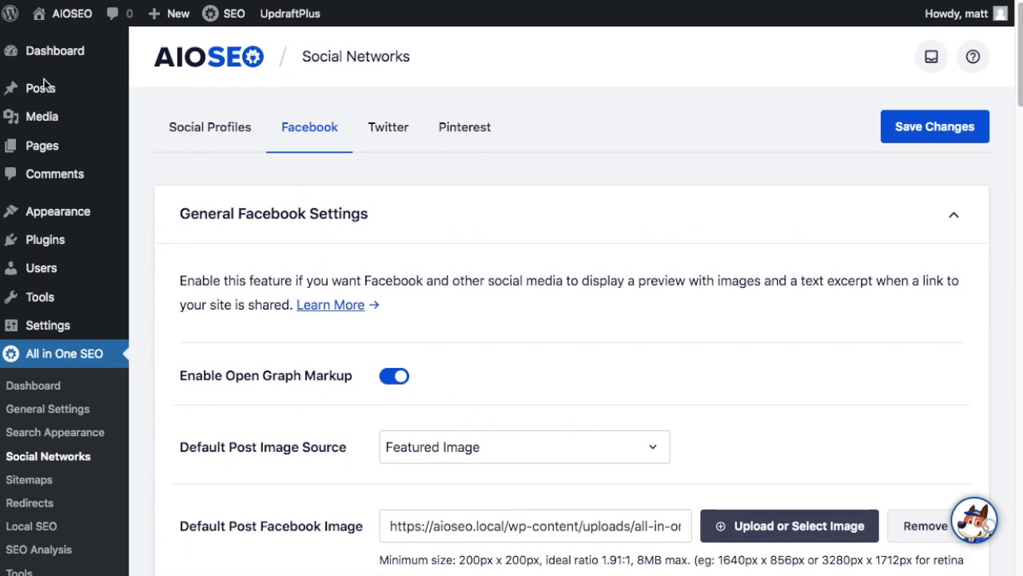
Open the post 'Setting Recipe Schema Markup in Your Content' from the Posts list for editing.
{"action": "left_click", "coordinate": [46, 94]}
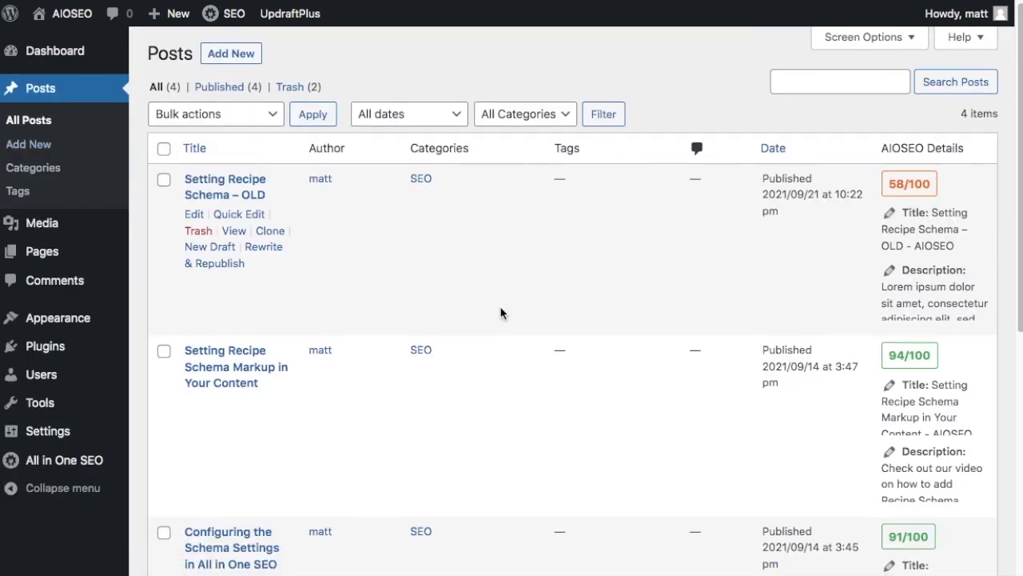
{"action": "scroll", "coordinate": [500, 313], "scroll_direction": "down", "scroll_amount": 3}
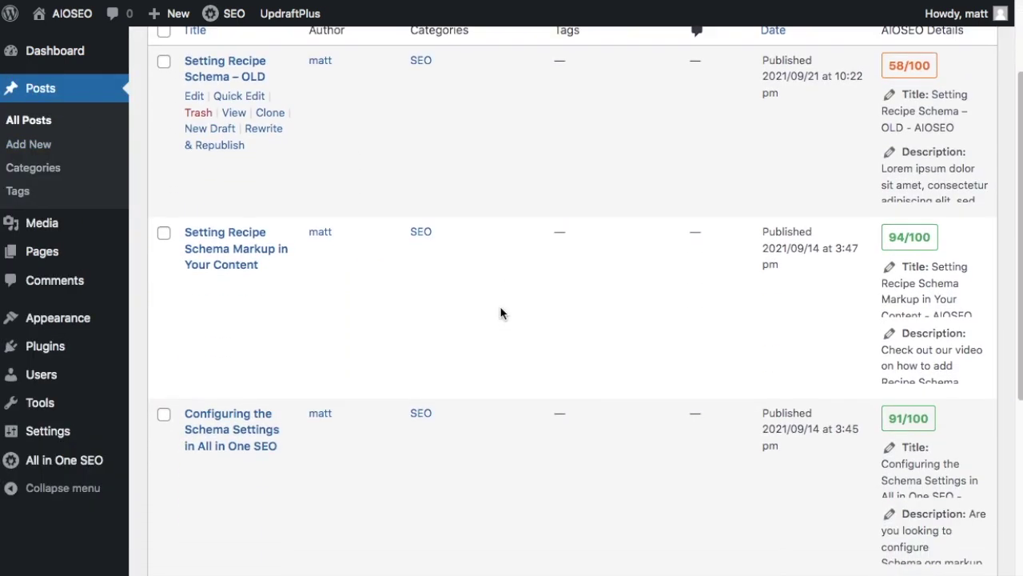
{"action": "left_click", "coordinate": [243, 255]}
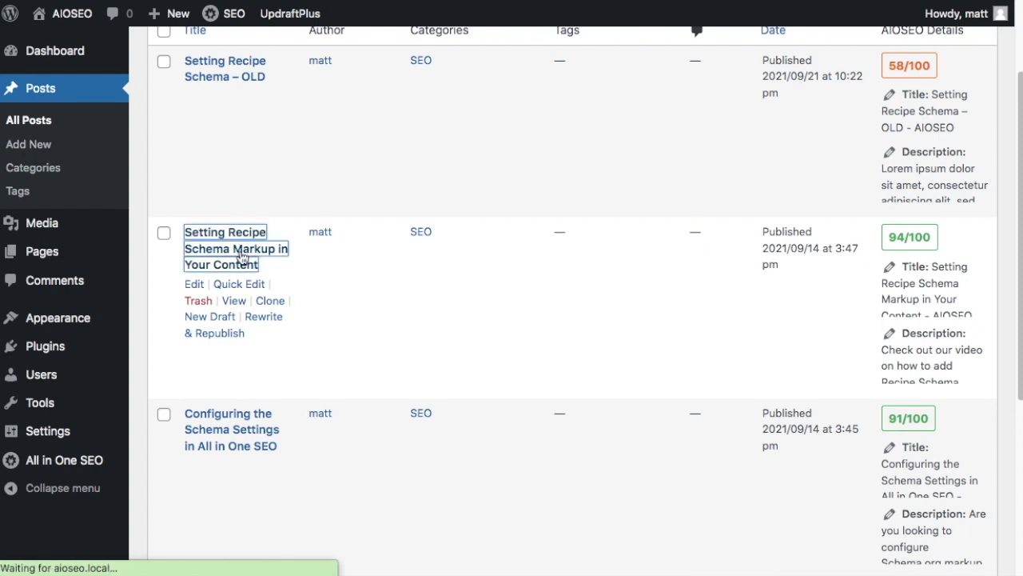
Show the Social tab in the post's AIOSEO Settings and scroll to its Image Source option.
{"action": "scroll", "coordinate": [562, 199], "scroll_direction": "down", "scroll_amount": 12}
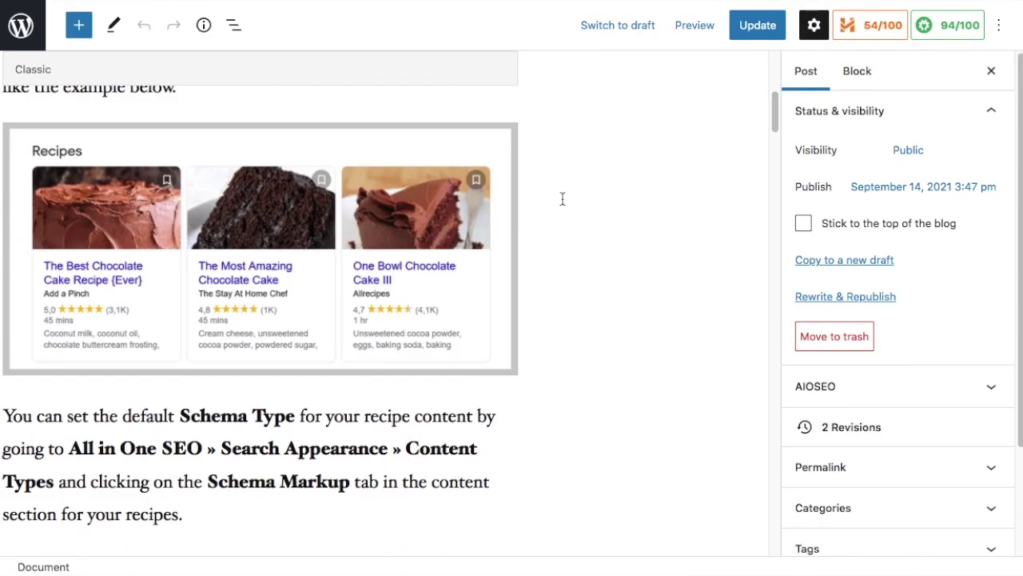
{"action": "scroll", "coordinate": [562, 200], "scroll_direction": "down", "scroll_amount": 20}
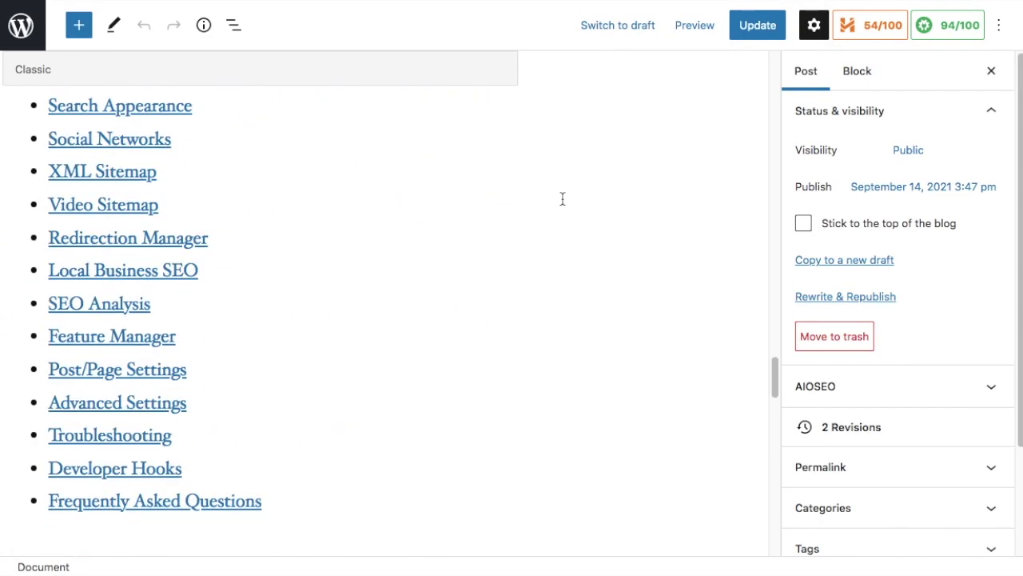
{"action": "scroll", "coordinate": [562, 199], "scroll_direction": "down", "scroll_amount": 15}
{"action": "scroll", "coordinate": [562, 199], "scroll_direction": "up", "scroll_amount": 8}
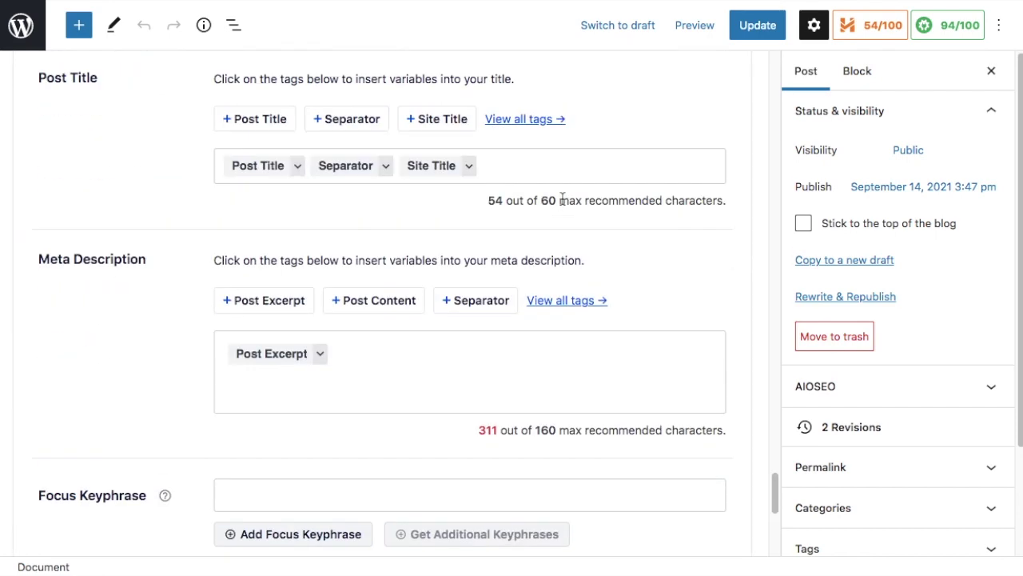
{"action": "scroll", "coordinate": [562, 199], "scroll_direction": "up", "scroll_amount": 4}
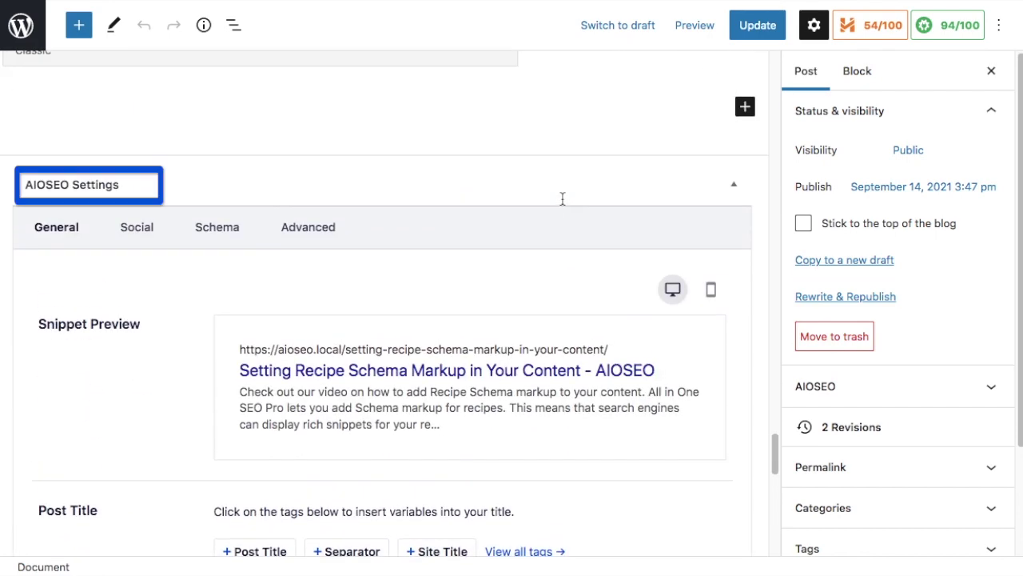
{"action": "left_click", "coordinate": [144, 233]}
{"action": "scroll", "coordinate": [145, 238], "scroll_direction": "down", "scroll_amount": 8}
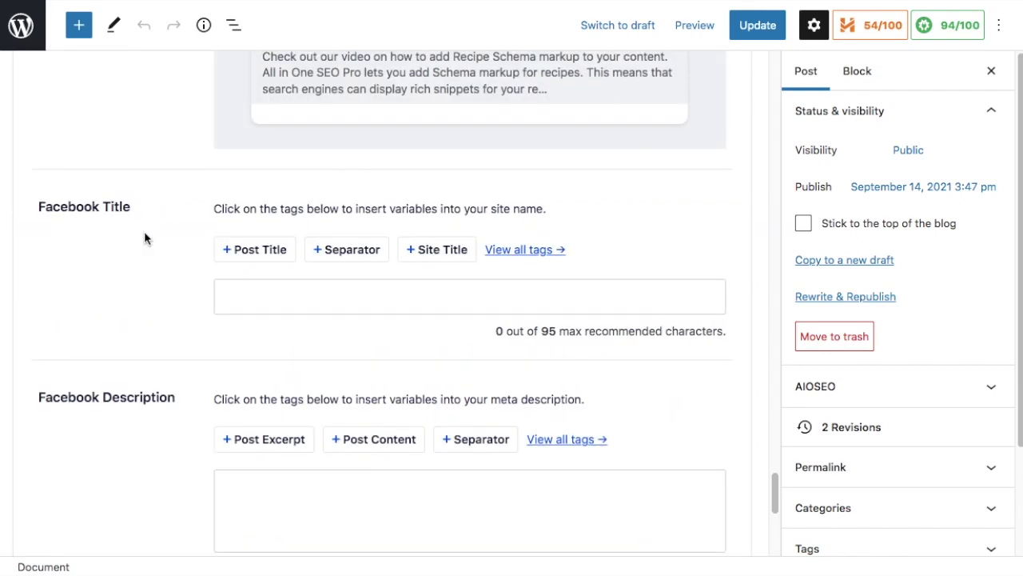
{"action": "scroll", "coordinate": [144, 237], "scroll_direction": "down", "scroll_amount": 2}
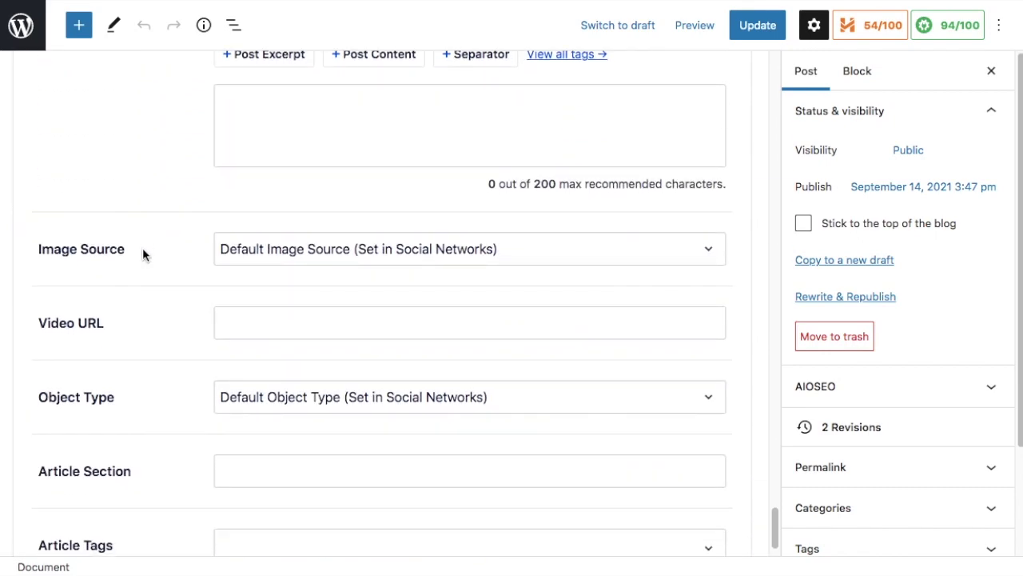
Set the post's Facebook Image Source to Custom Image using me.jpg.
{"action": "left_click", "coordinate": [710, 252]}
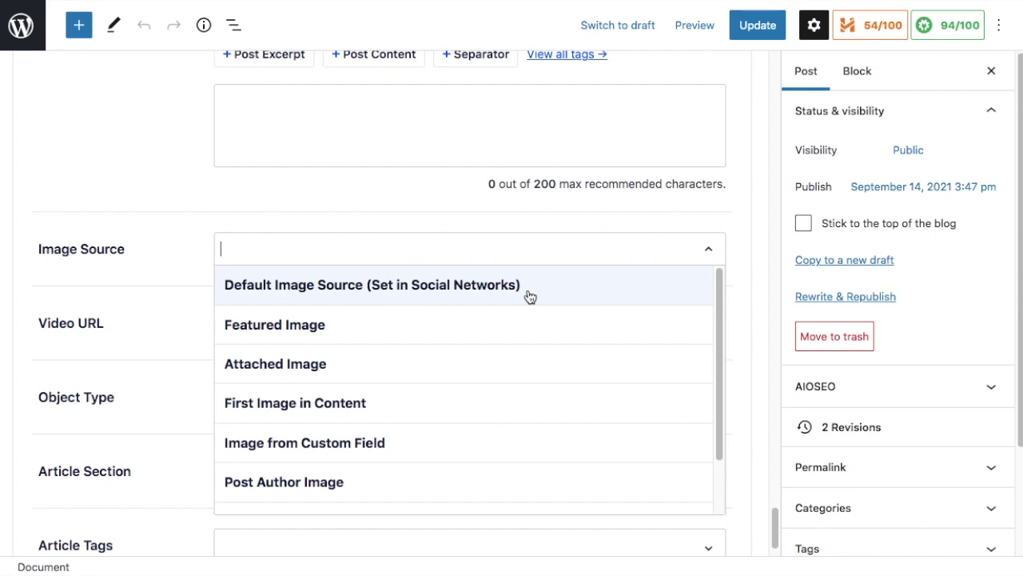
{"action": "scroll", "coordinate": [513, 319], "scroll_direction": "down", "scroll_amount": 2}
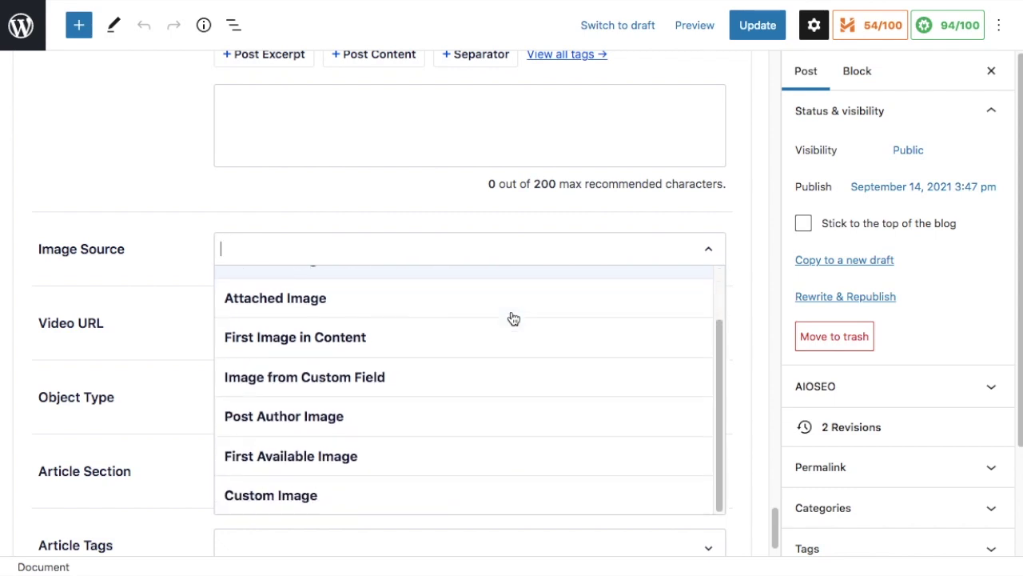
{"action": "left_click", "coordinate": [290, 495]}
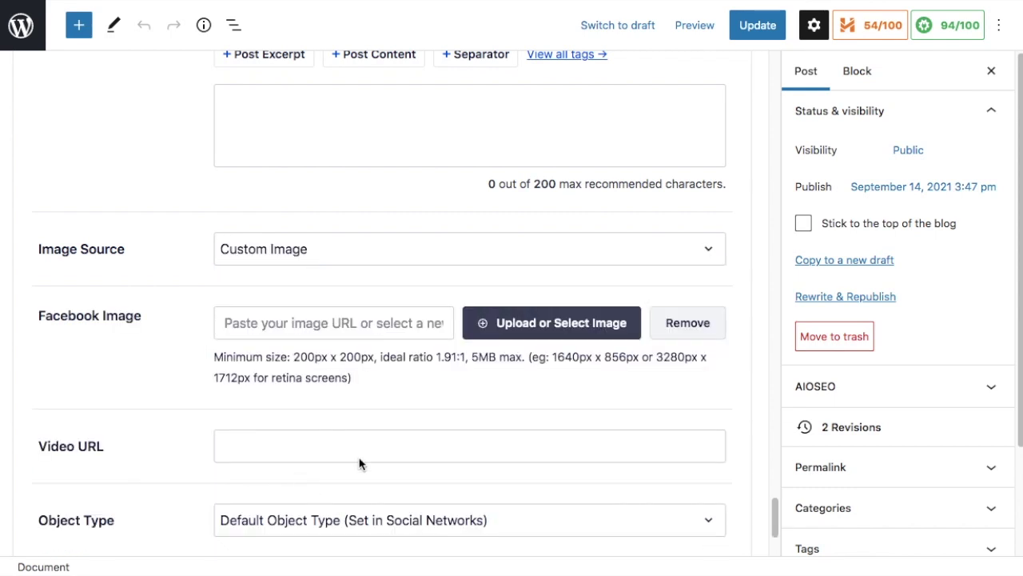
{"action": "left_click", "coordinate": [555, 324]}
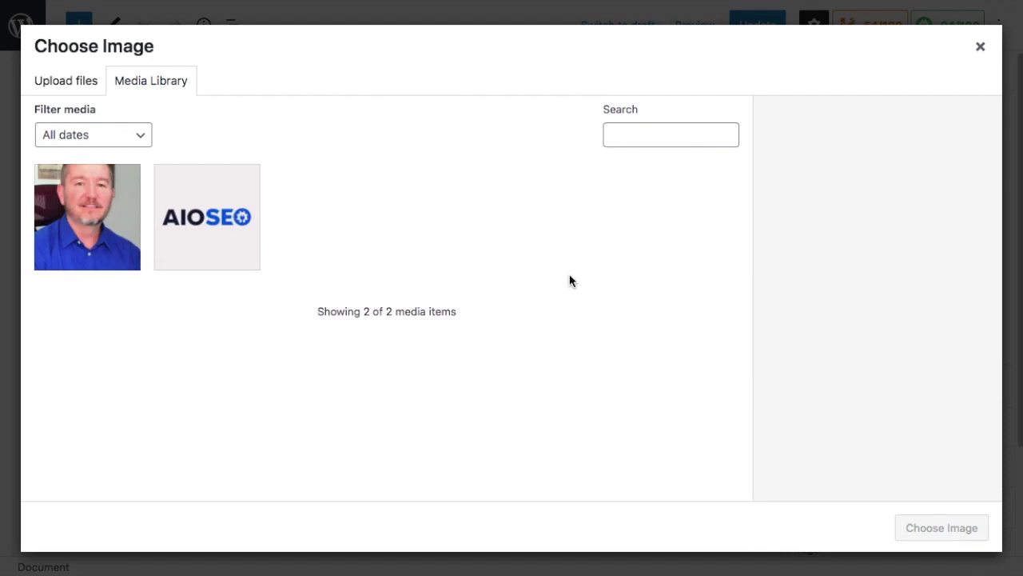
{"action": "left_click", "coordinate": [109, 208]}
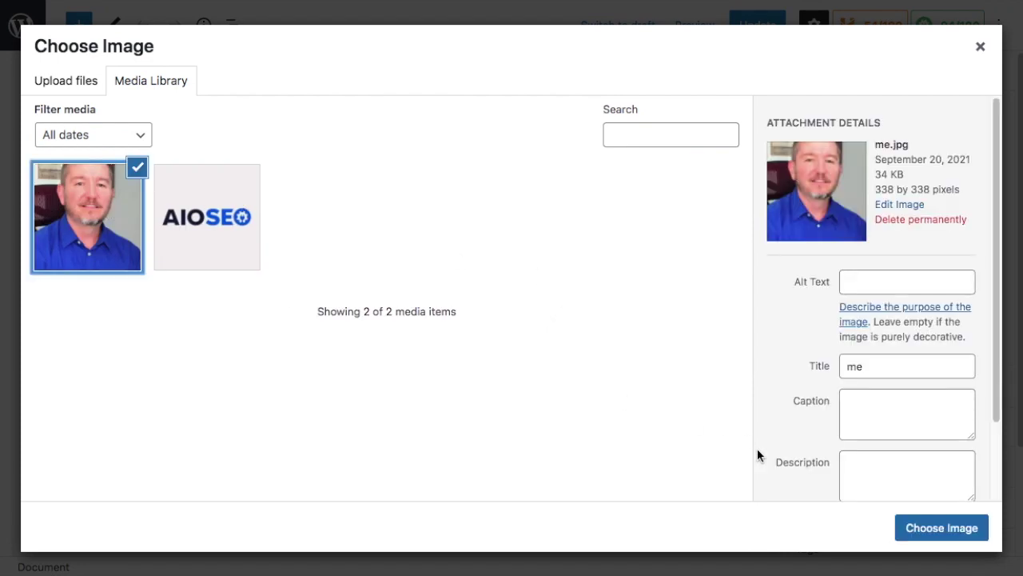
{"action": "left_click", "coordinate": [911, 527]}
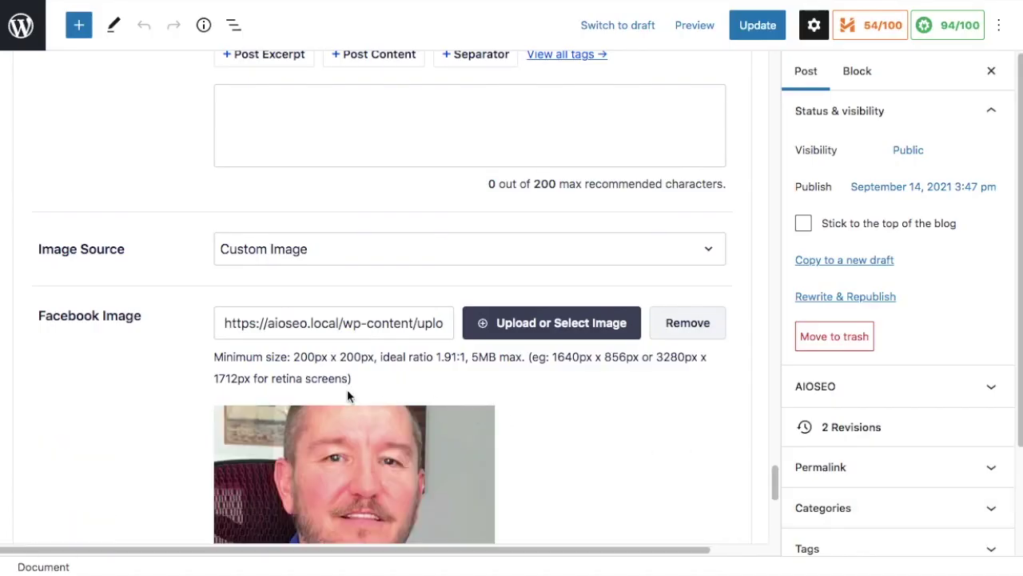
Update the post to save the new Facebook image.
{"action": "scroll", "coordinate": [347, 390], "scroll_direction": "down", "scroll_amount": 3}
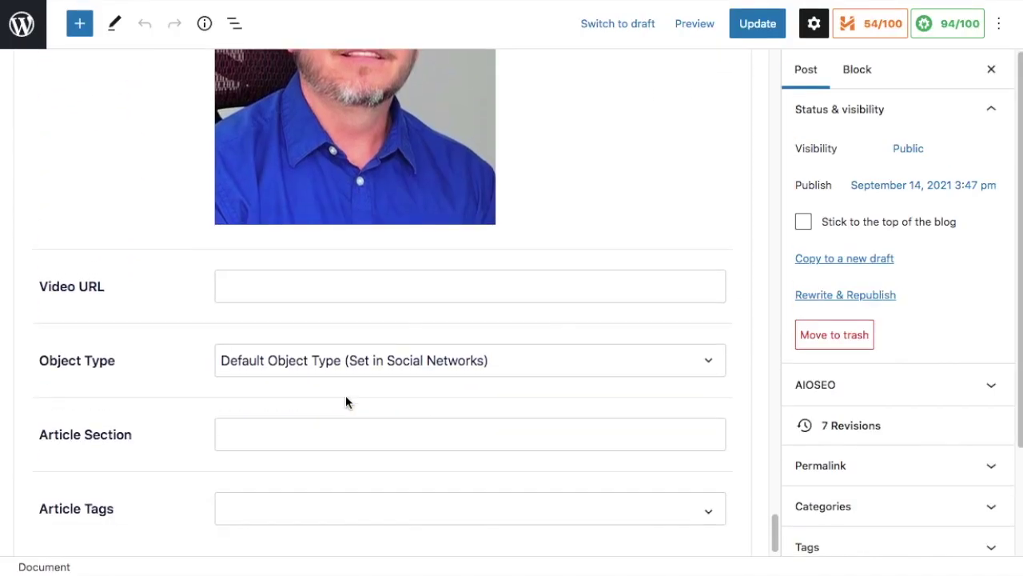
{"action": "scroll", "coordinate": [346, 399], "scroll_direction": "up", "scroll_amount": 10}
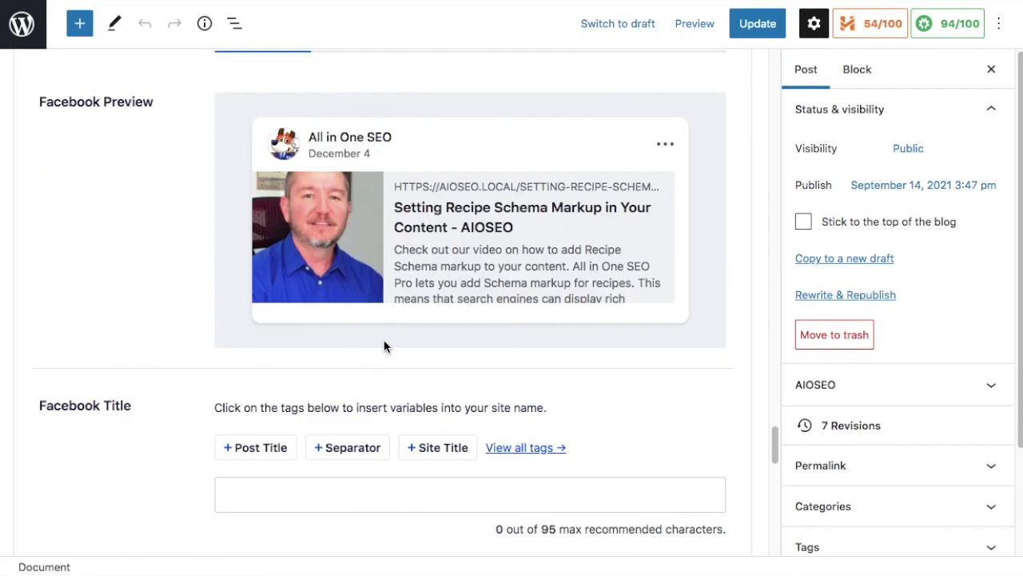
{"action": "left_click", "coordinate": [766, 32]}
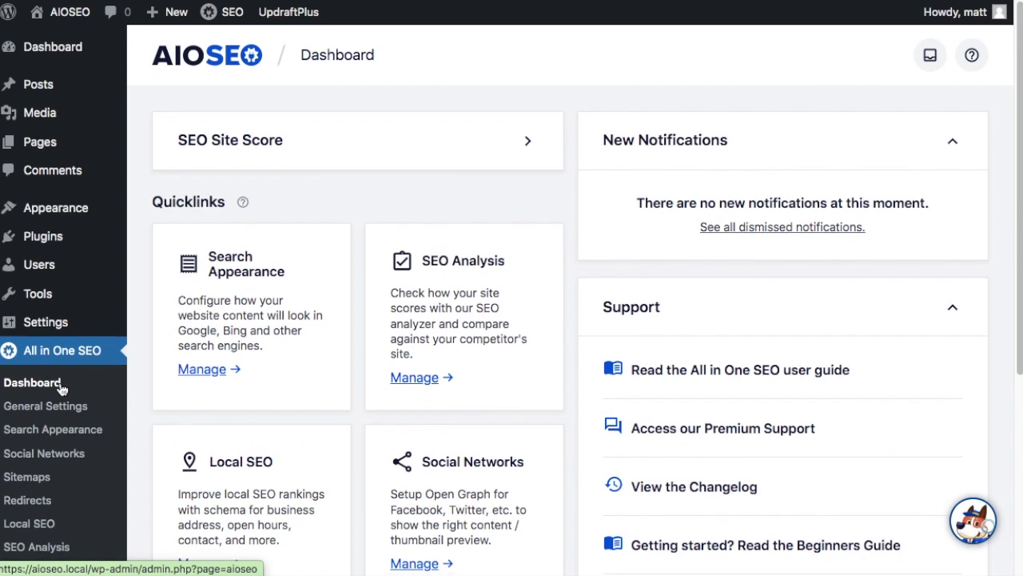
Open All in One SEO's Social Networks settings from the sidebar.
{"action": "scroll", "coordinate": [60, 396], "scroll_direction": "down", "scroll_amount": 1}
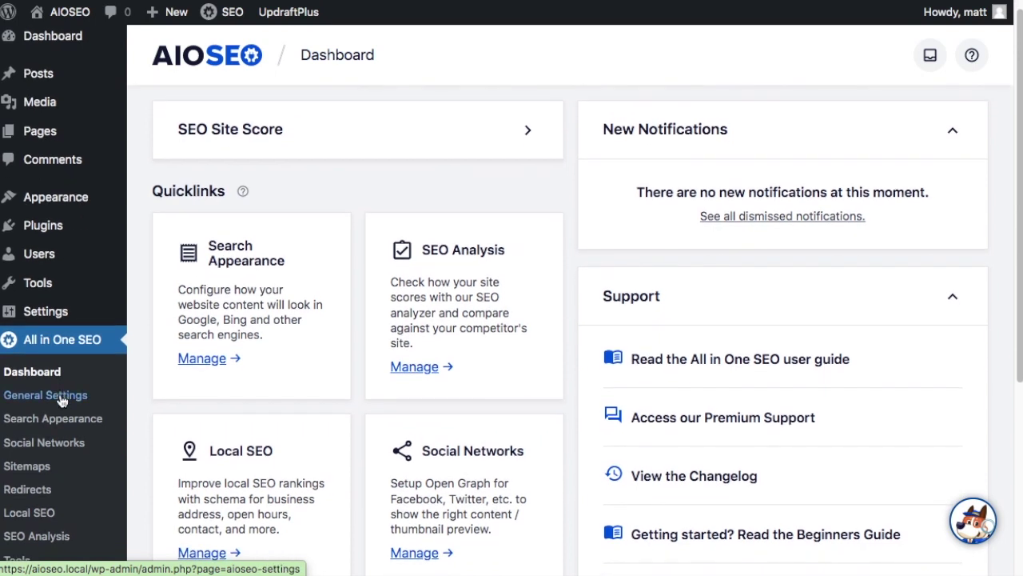
{"action": "left_click", "coordinate": [48, 452]}
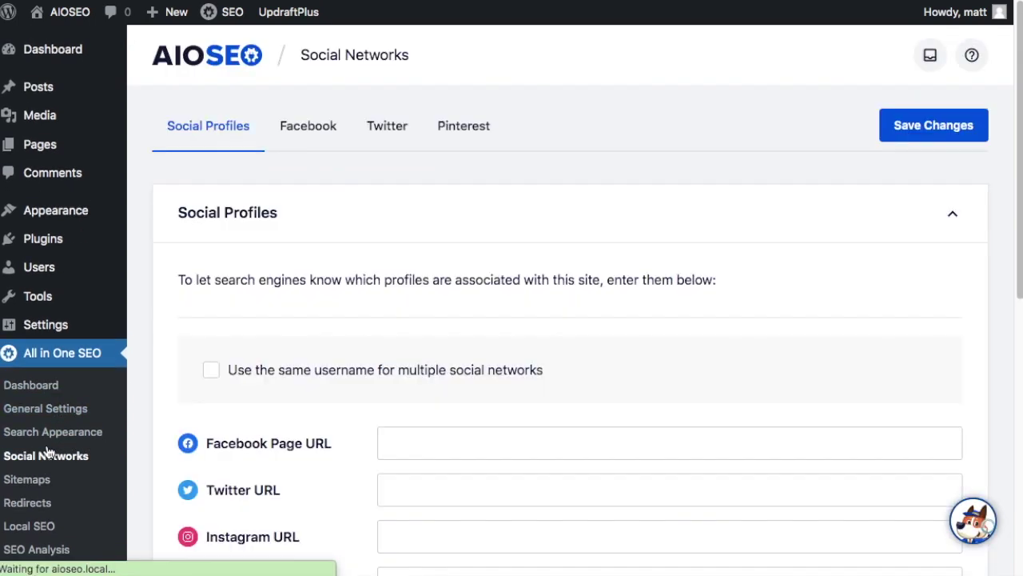
On the Facebook tab, set the AIOSEO logo as the Home Page Settings image.
{"action": "left_click", "coordinate": [319, 131]}
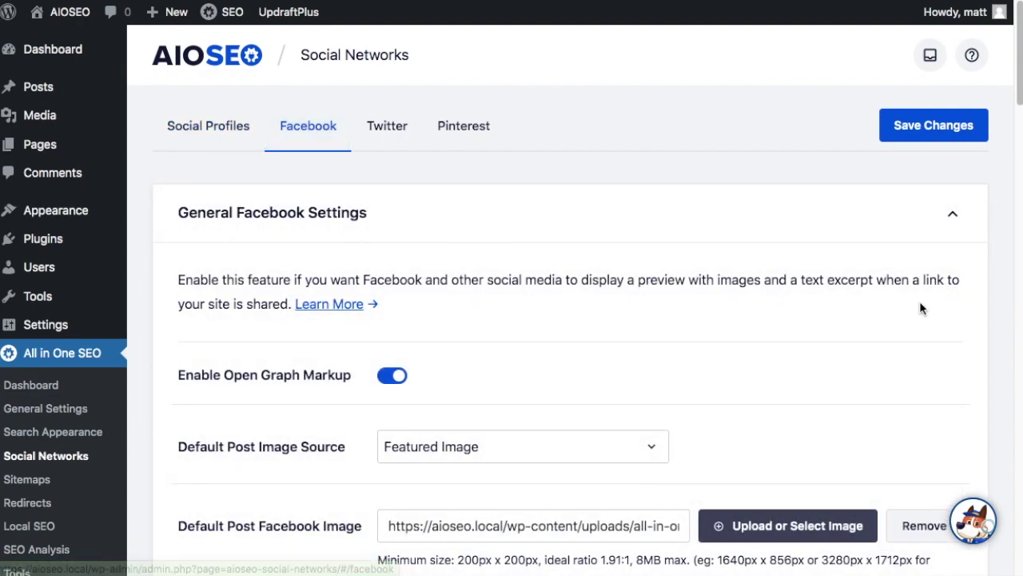
{"action": "mouse_move", "coordinate": [1018, 68]}
{"action": "left_mouse_down"}
{"action": "mouse_move", "coordinate": [979, 559]}
{"action": "mouse_move", "coordinate": [970, 393]}
{"action": "mouse_move", "coordinate": [966, 410]}
{"action": "left_mouse_up"}
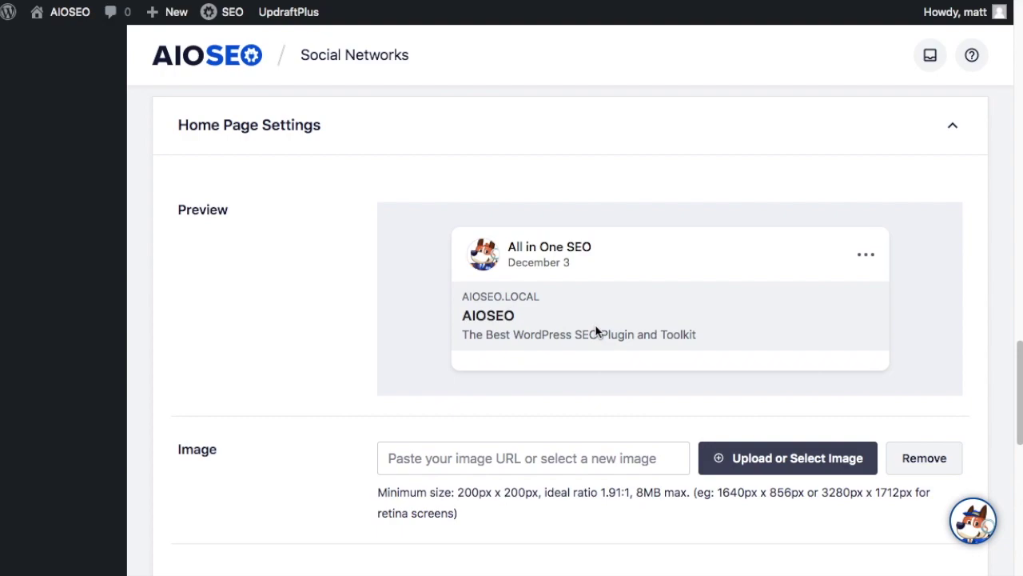
{"action": "left_click", "coordinate": [758, 460]}
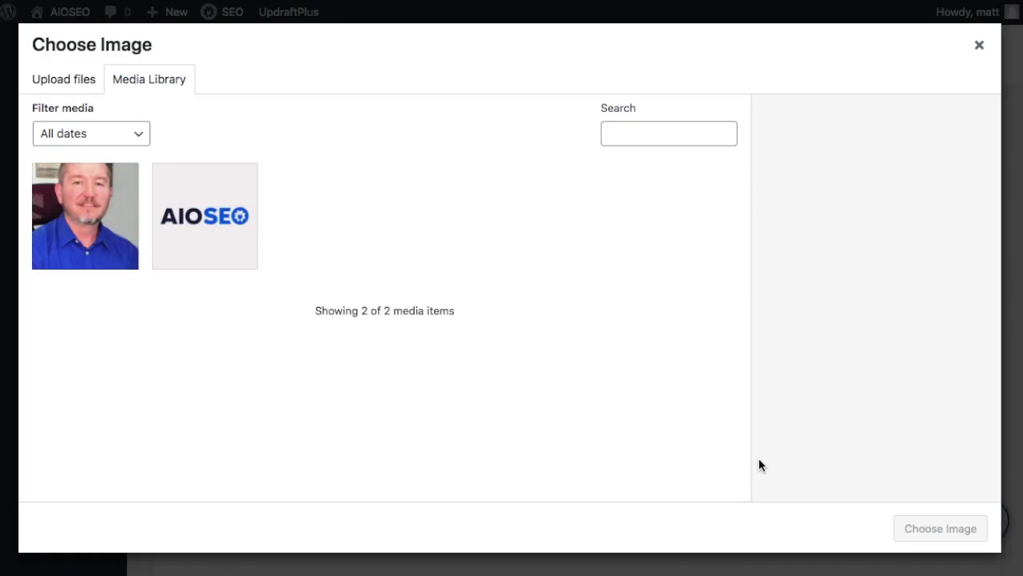
{"action": "left_click", "coordinate": [209, 231]}
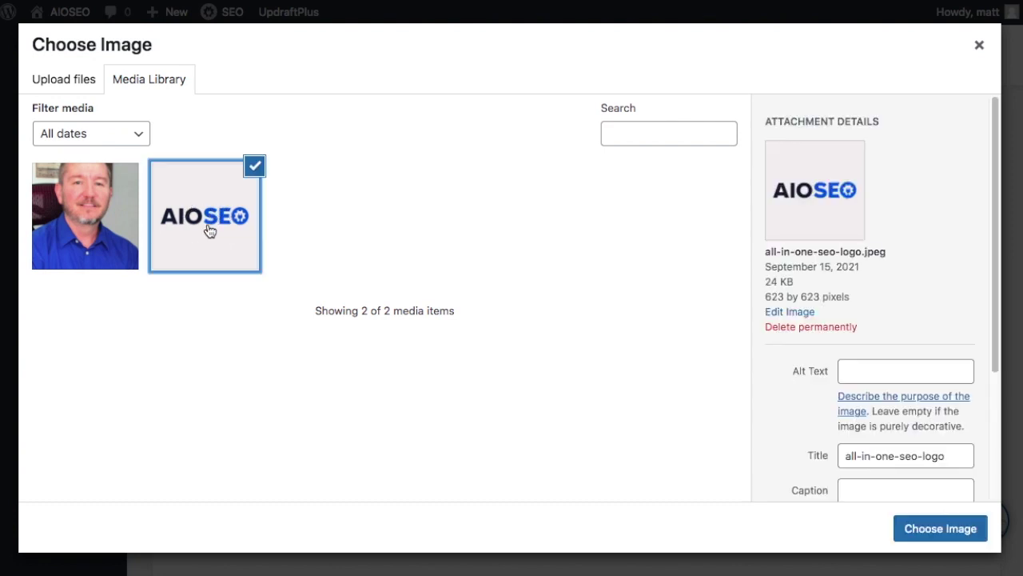
{"action": "left_click", "coordinate": [931, 521]}
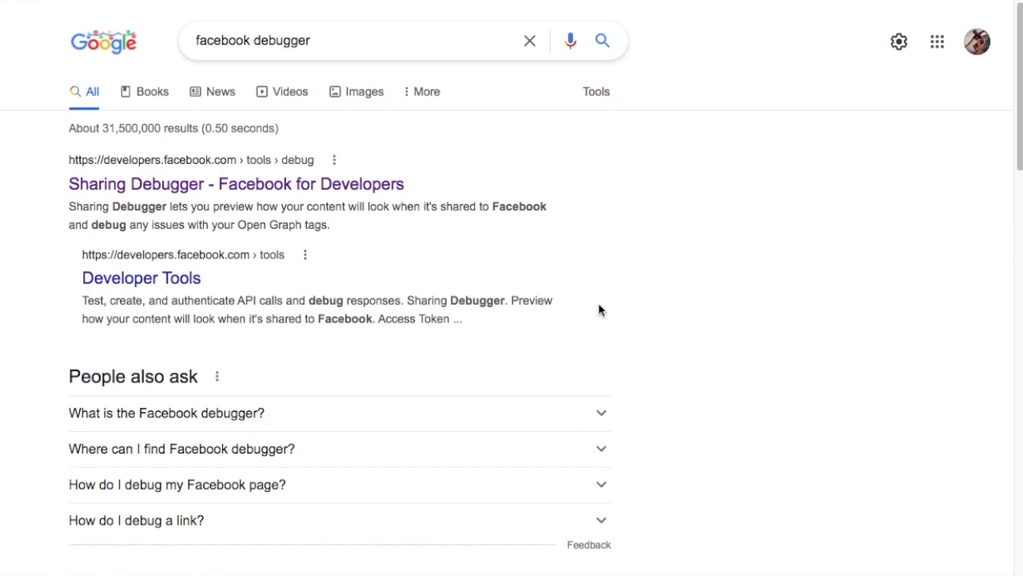
{"action": "left_click", "coordinate": [298, 187]}
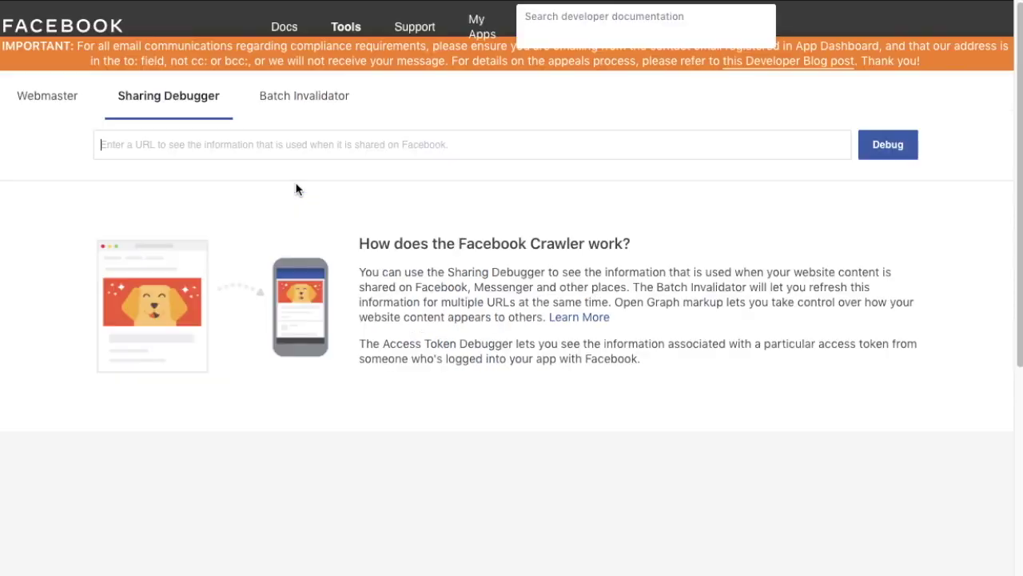
{"action": "left_click", "coordinate": [171, 114]}
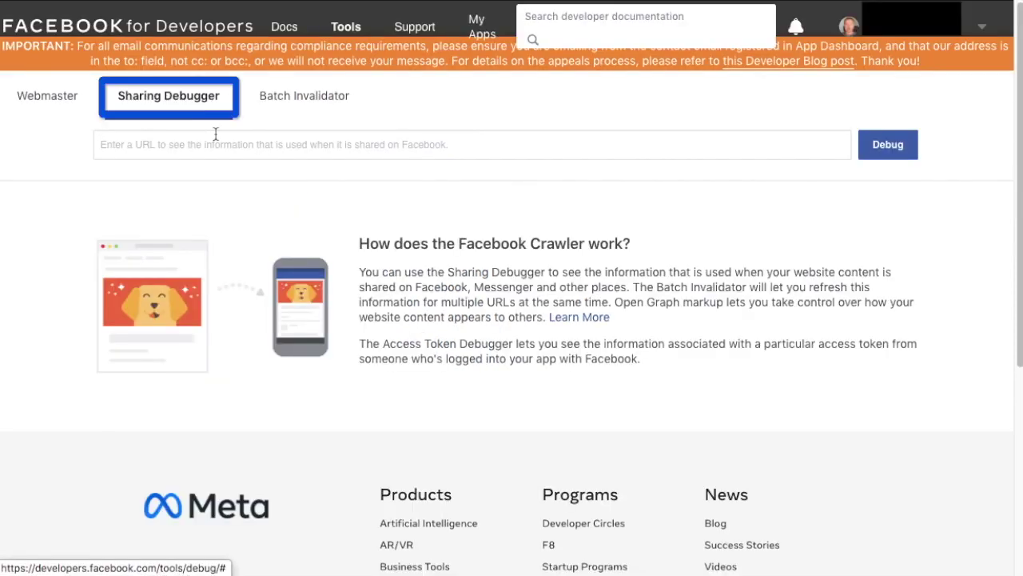
{"action": "left_click", "coordinate": [60, 141]}
{"action": "left_click", "coordinate": [188, 145]}
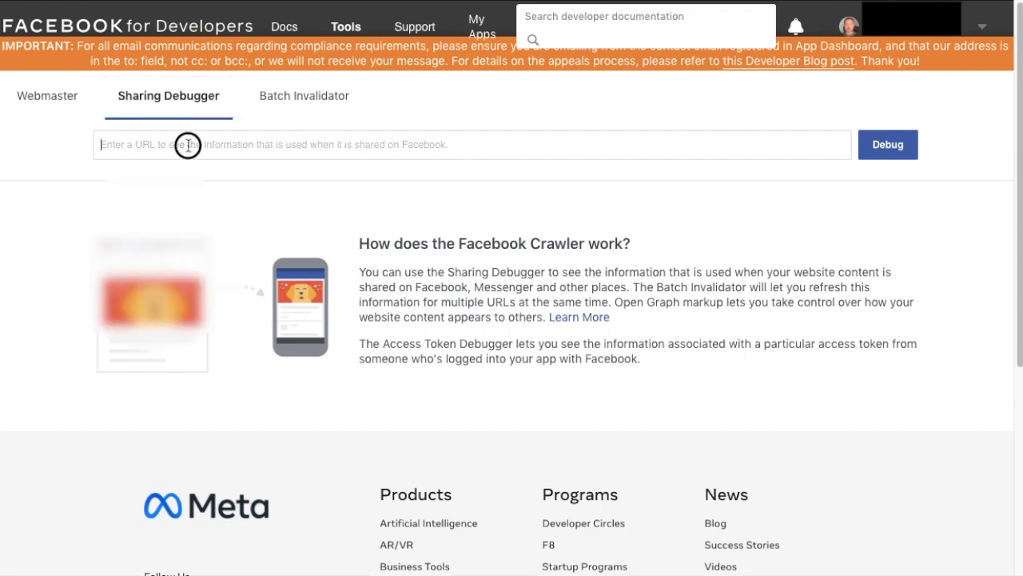
{"action": "type", "text": "https://aioseo.com/"}
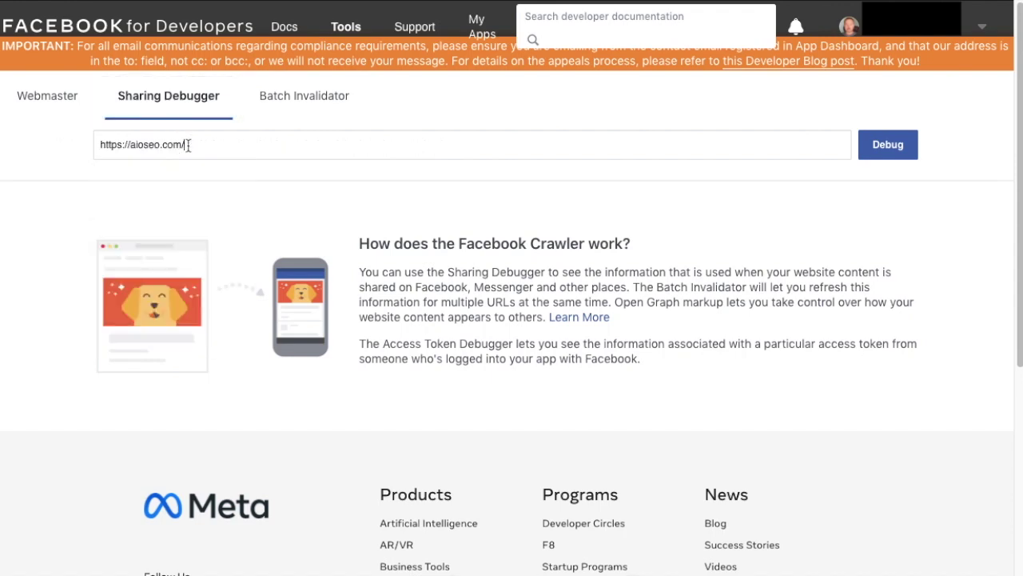
{"action": "left_click", "coordinate": [893, 156]}
{"action": "left_click", "coordinate": [894, 156]}
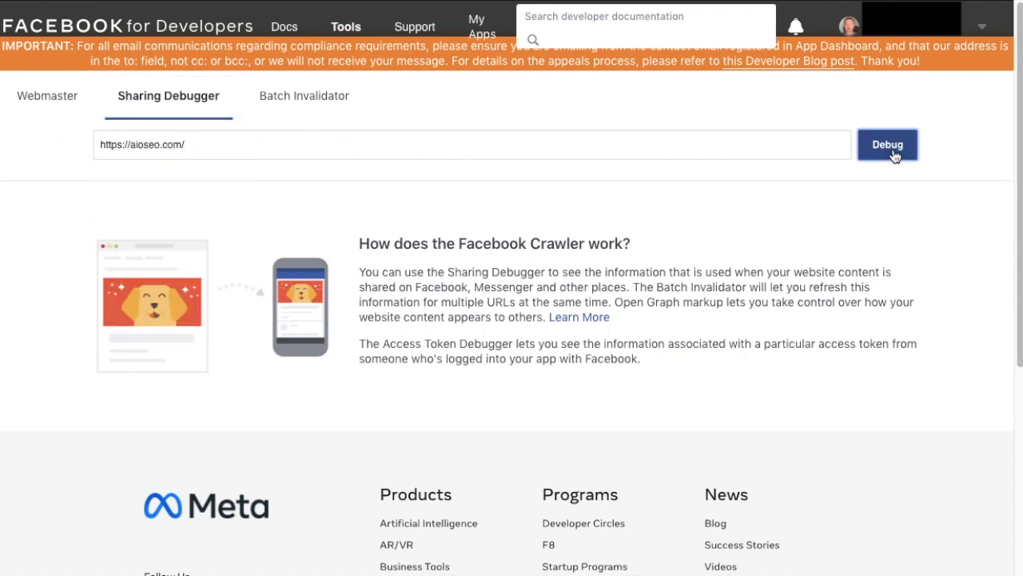